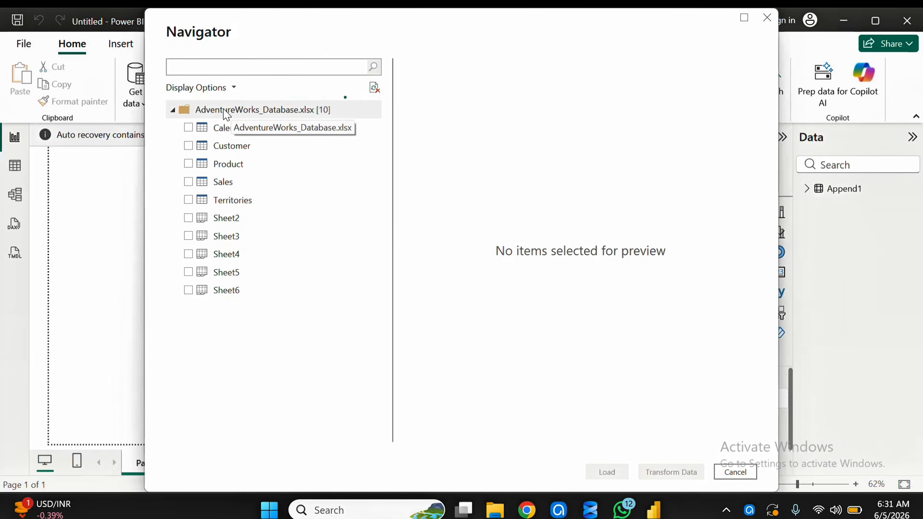
Select the Calendar, Customer, Product, Sales and Territories tables from AdventureWorks_Database.xlsx and open them for transformation
click(188, 128)
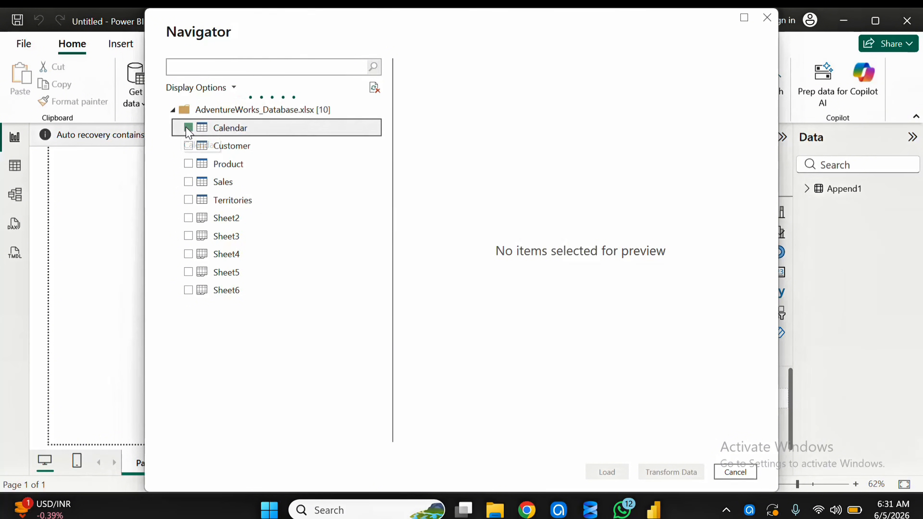
click(189, 146)
click(188, 164)
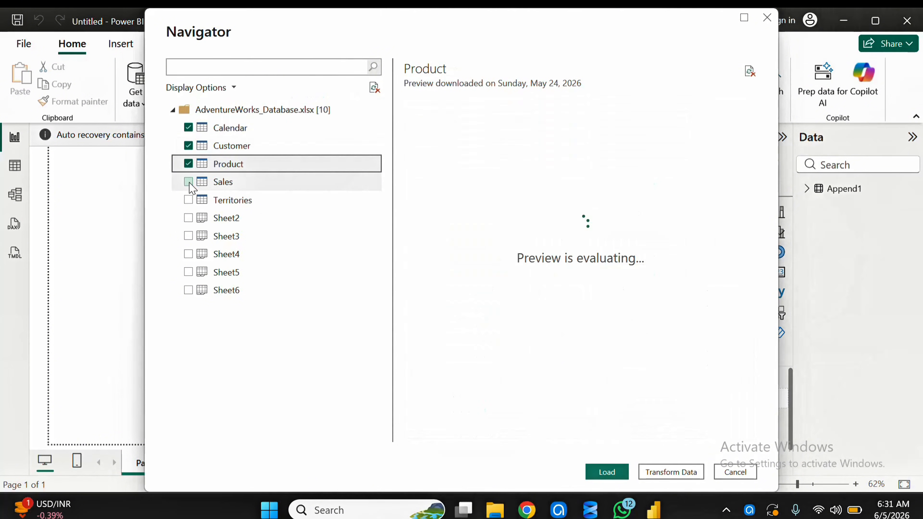
click(189, 182)
click(189, 200)
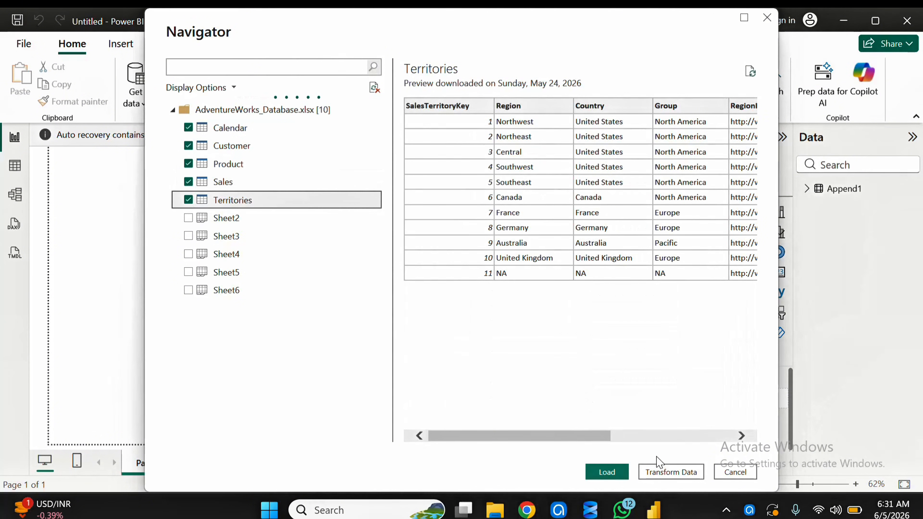
click(672, 472)
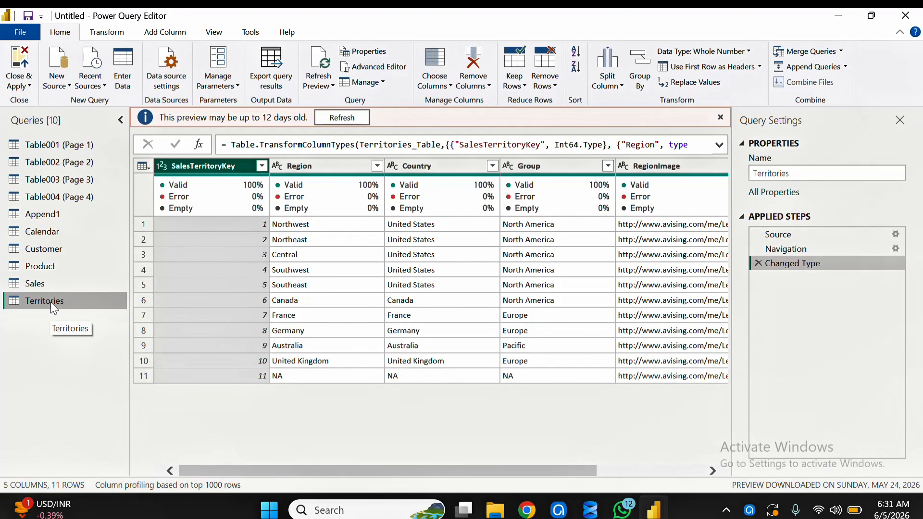
Base column profiling on the entire data set for the Calendar and Customer queries
click(51, 217)
click(52, 233)
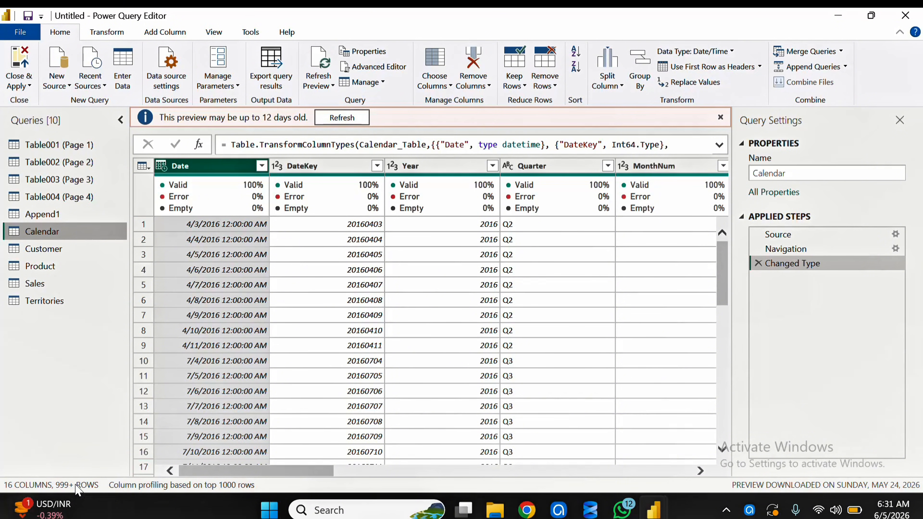
click(190, 486)
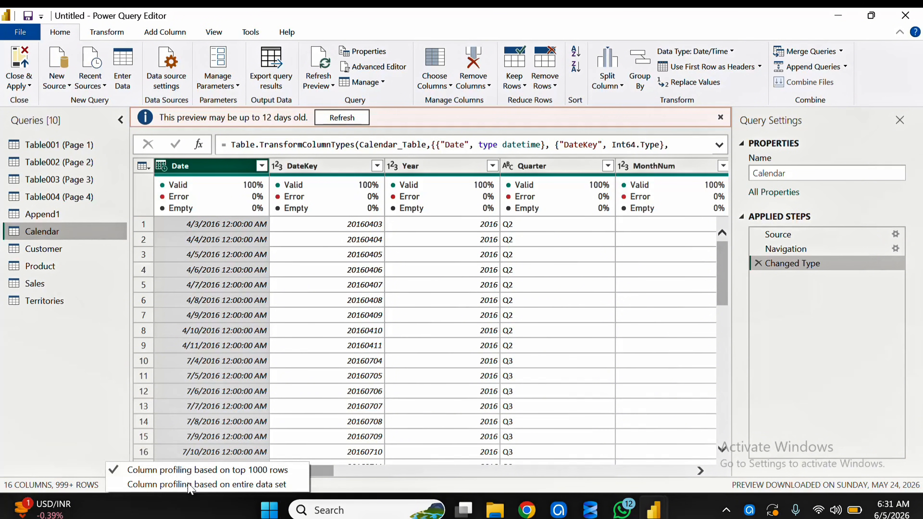
click(112, 489)
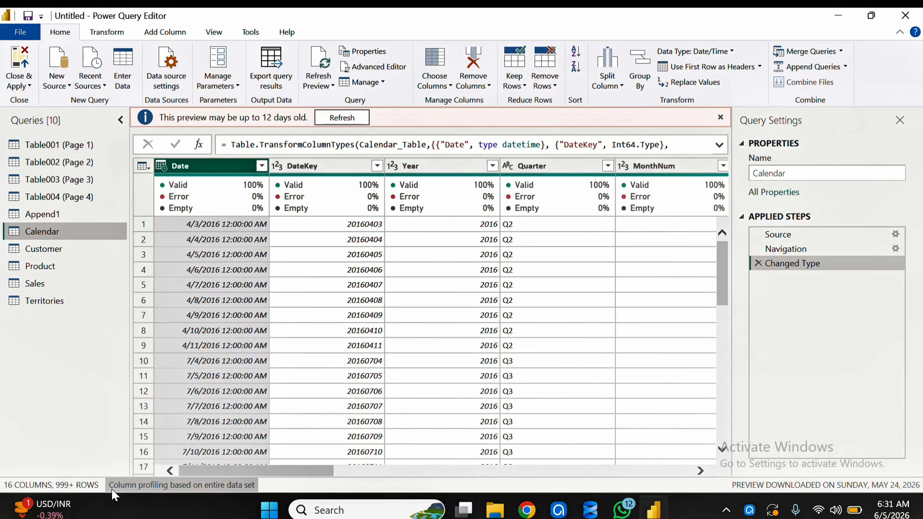
click(58, 252)
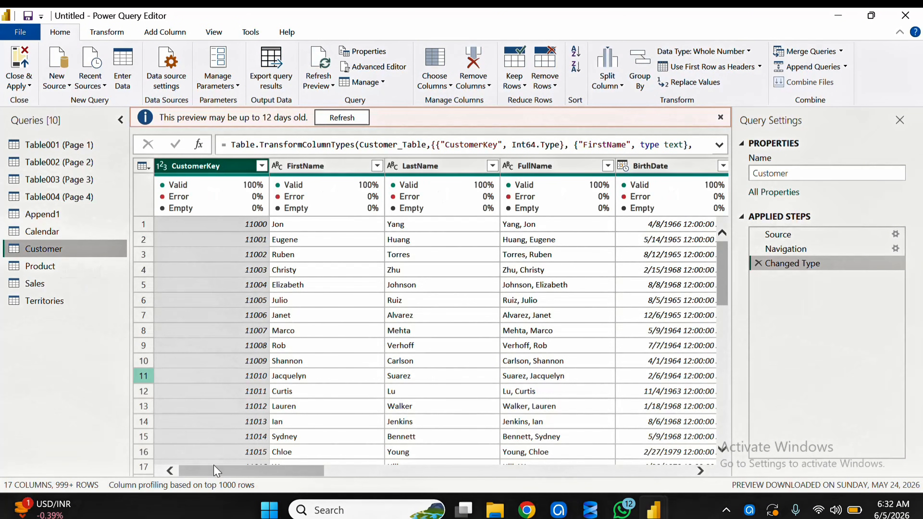
click(212, 486)
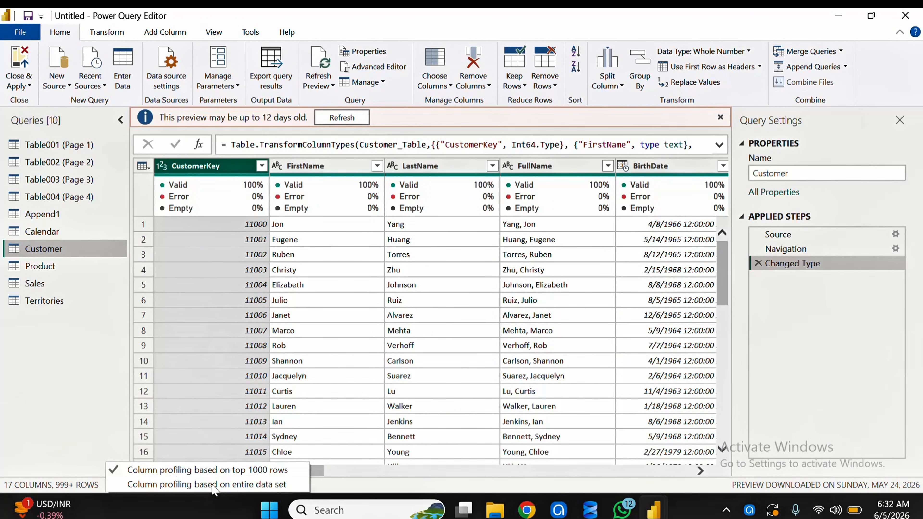
click(199, 485)
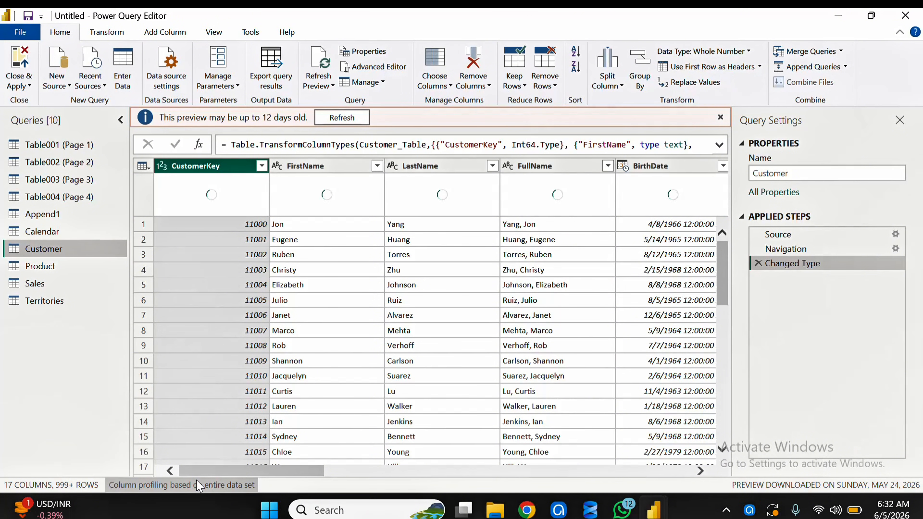
View the Product query, base the Sales query's column profiling on the entire data set, and view Territories
click(39, 266)
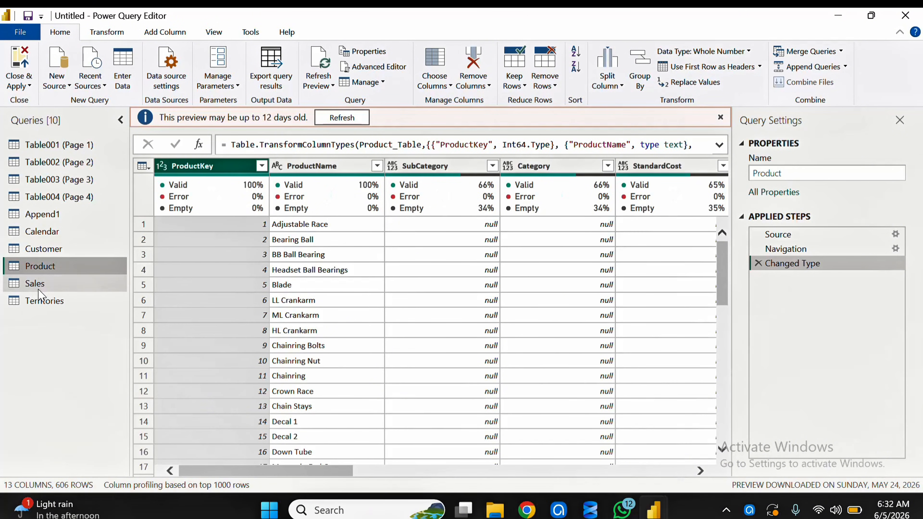
click(39, 289)
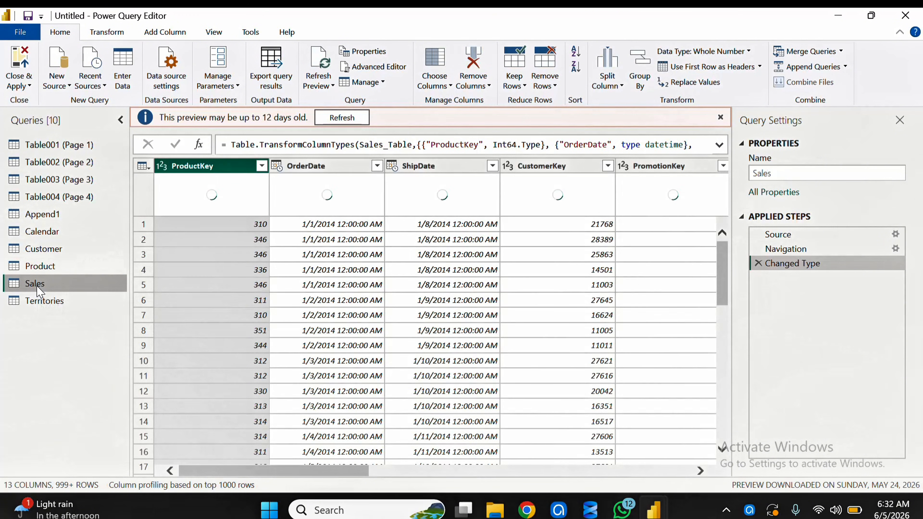
click(180, 490)
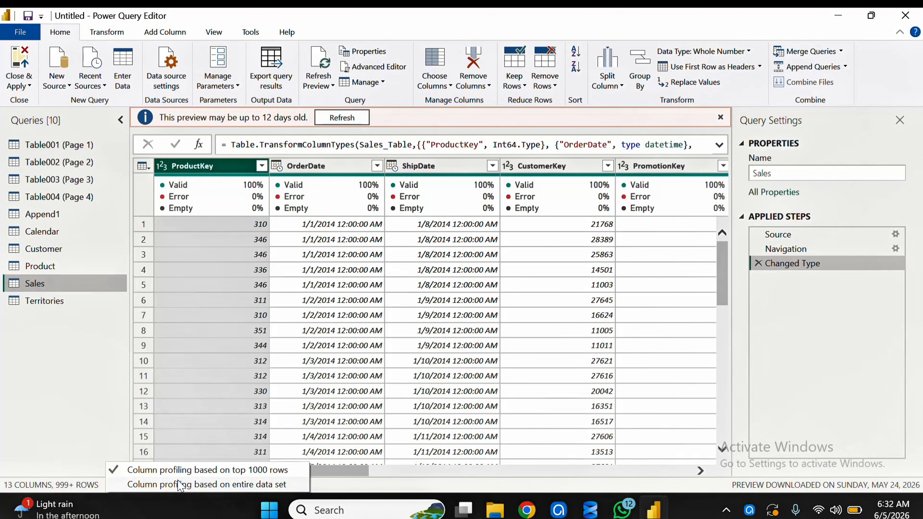
click(180, 484)
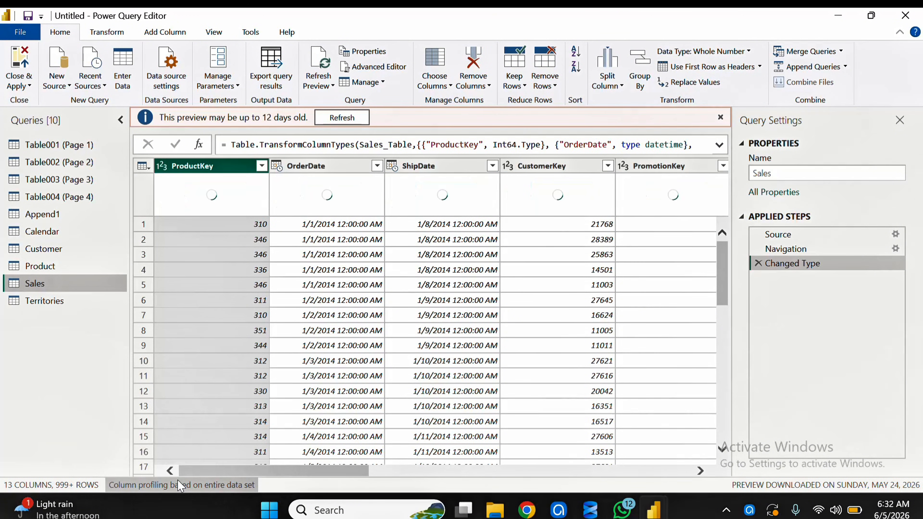
click(62, 304)
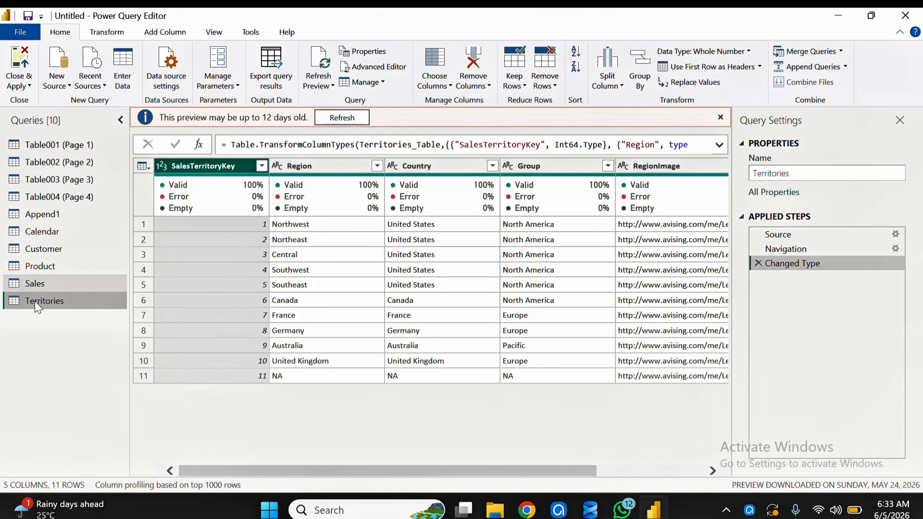
Merge Sales with Product as a new query, matching on ProductKey with a Left Outer join
click(36, 288)
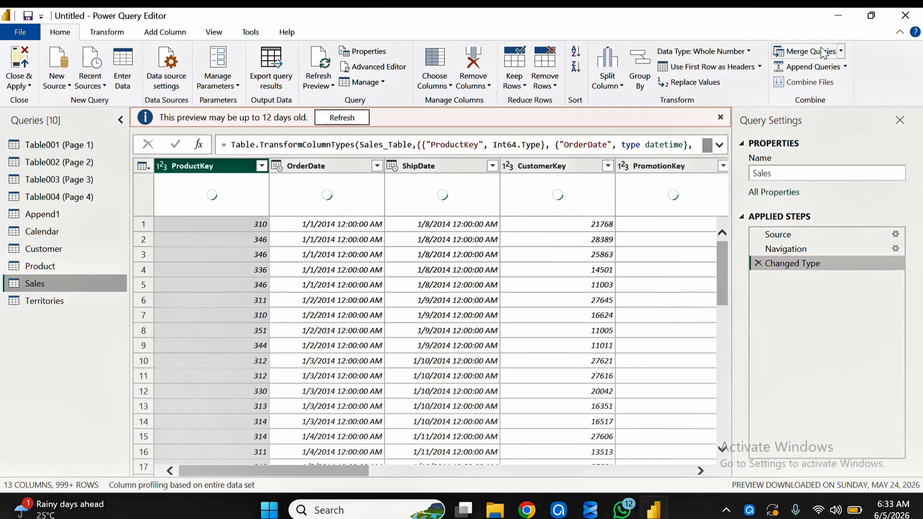
click(841, 52)
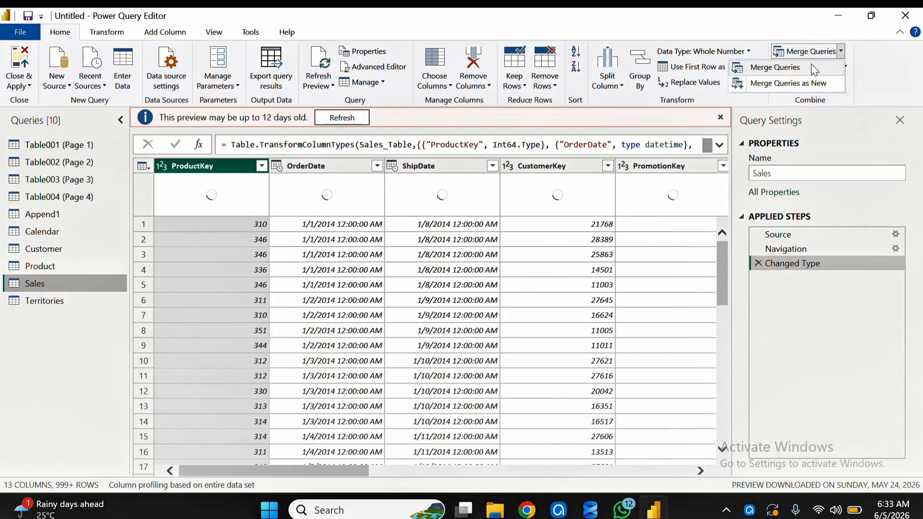
click(813, 84)
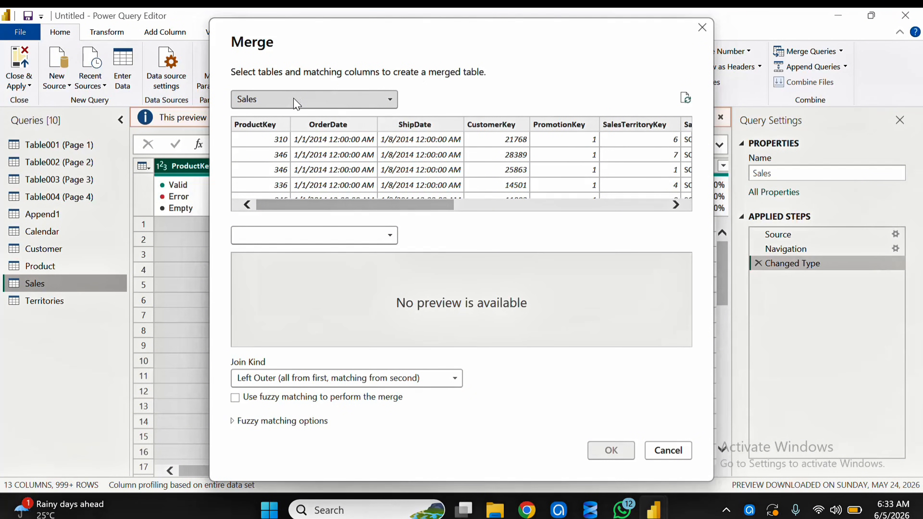
click(390, 236)
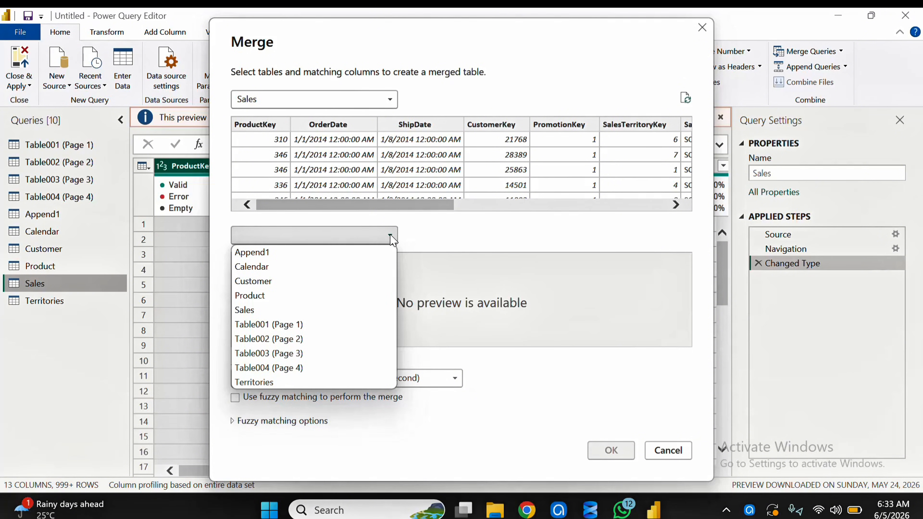
click(263, 296)
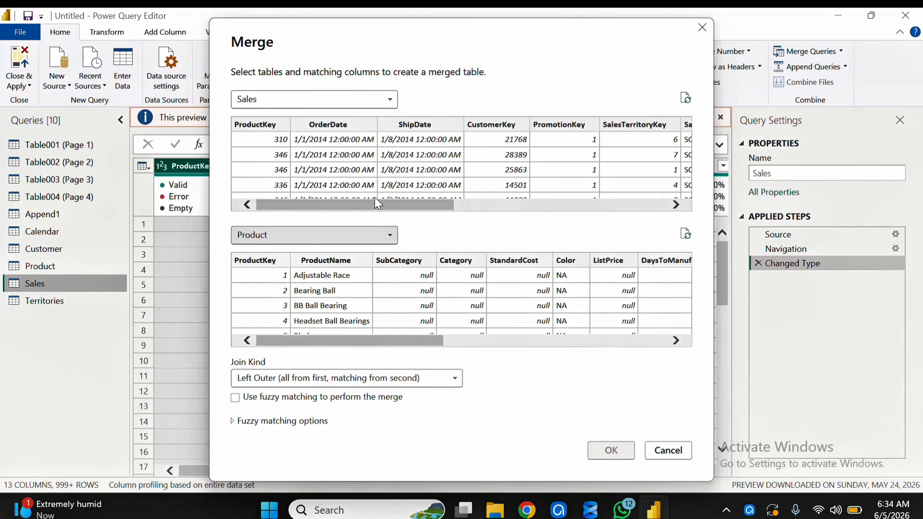
drag(377, 209, 343, 258)
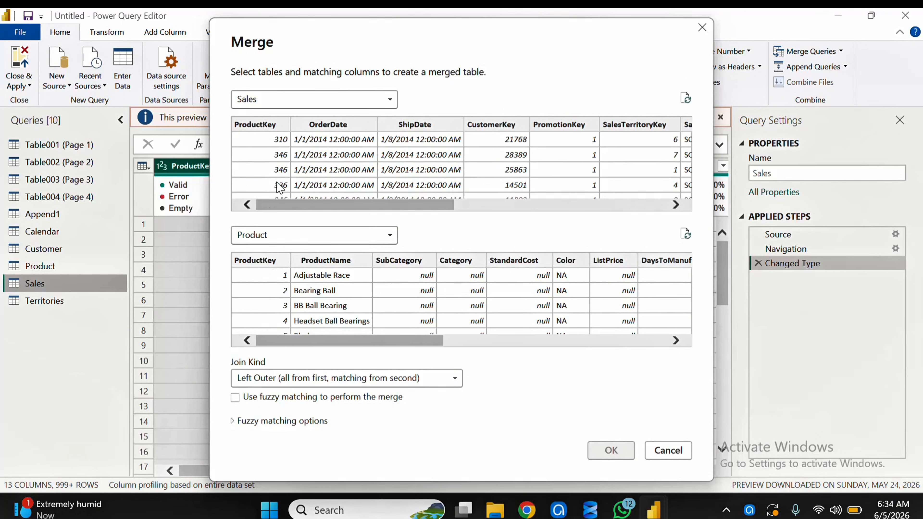
click(268, 125)
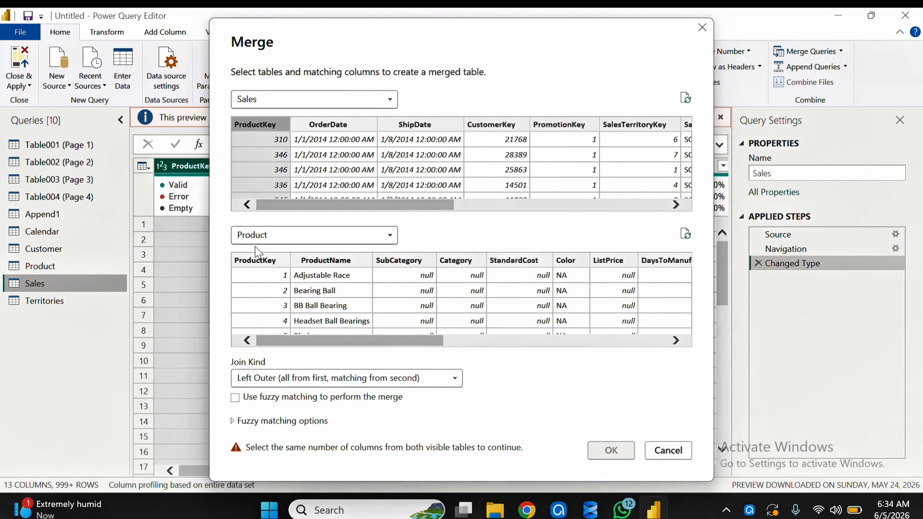
click(258, 263)
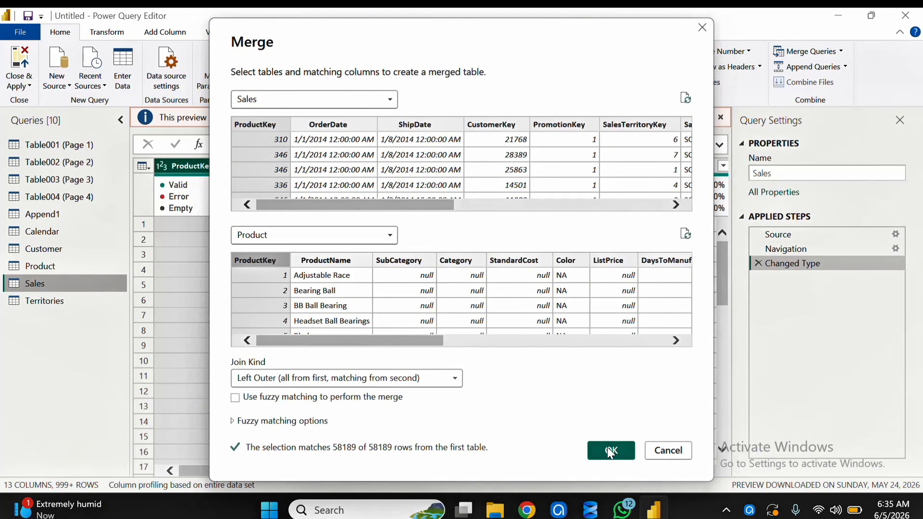
click(610, 451)
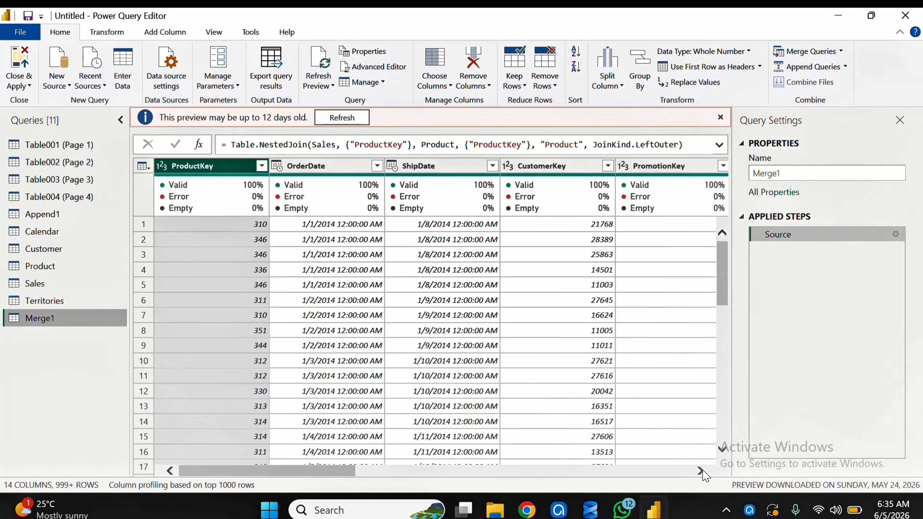
Examine the Product table column in the merged query and compare it with the Product and Sales source queries
drag(700, 471, 700, 471)
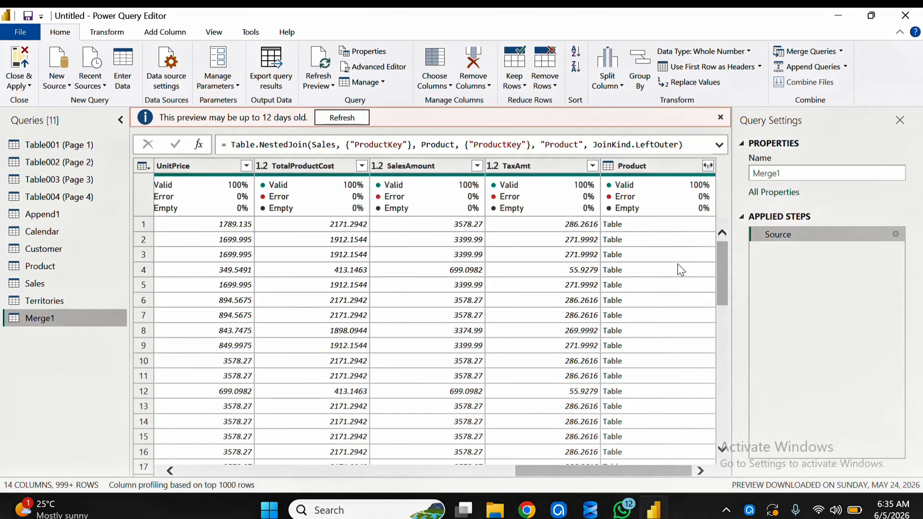
click(657, 169)
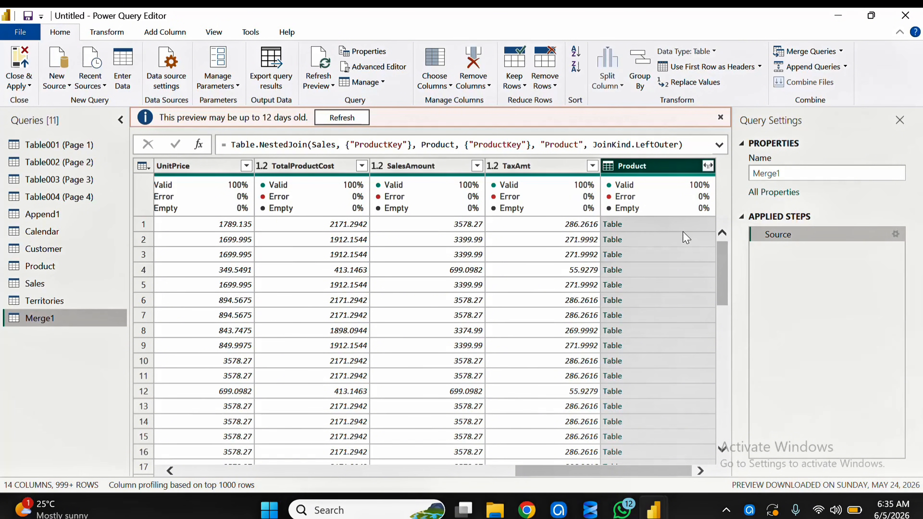
click(51, 270)
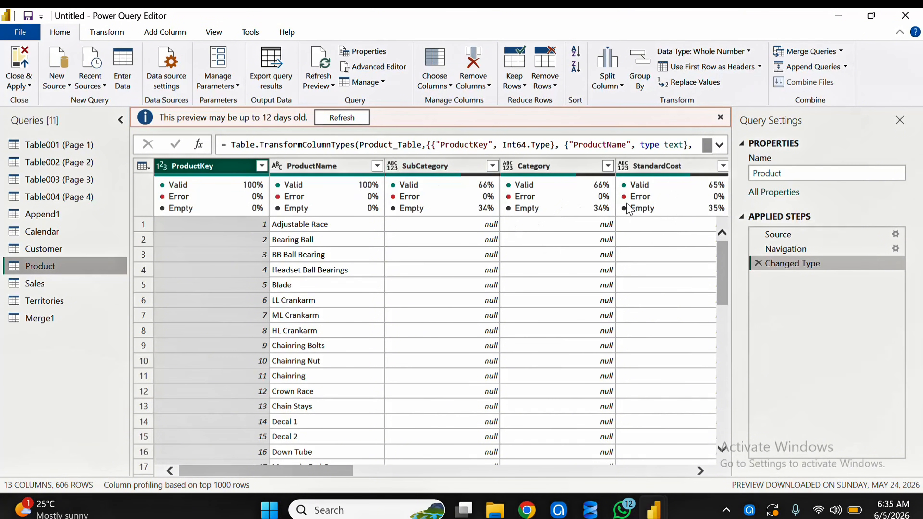
mouse_move(620, 209)
click(61, 284)
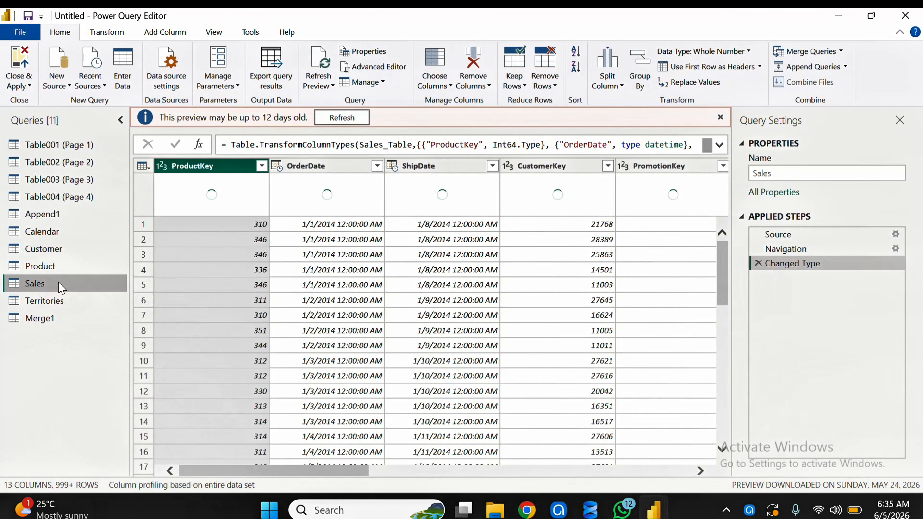
click(51, 324)
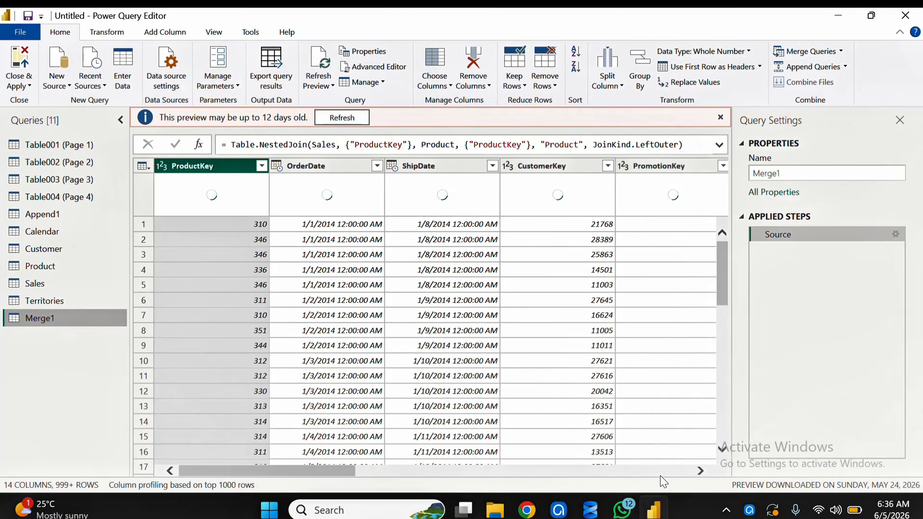
click(700, 471)
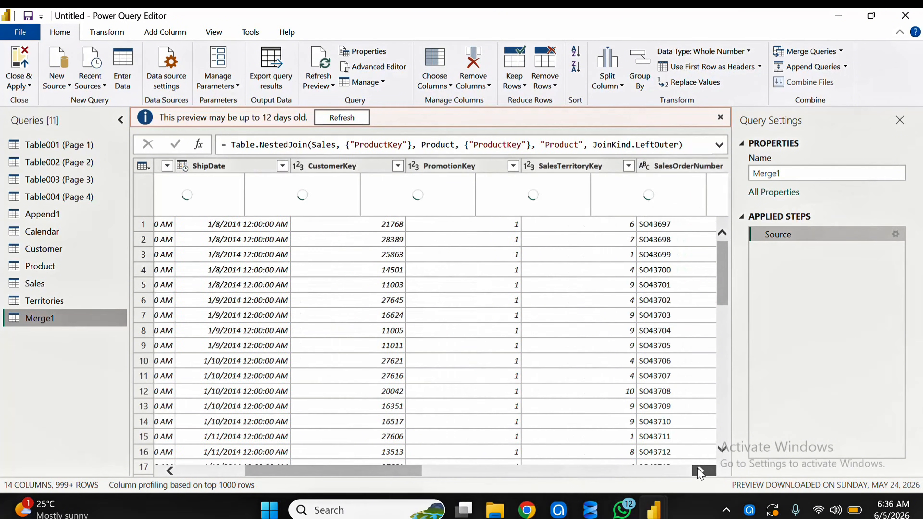
click(700, 471)
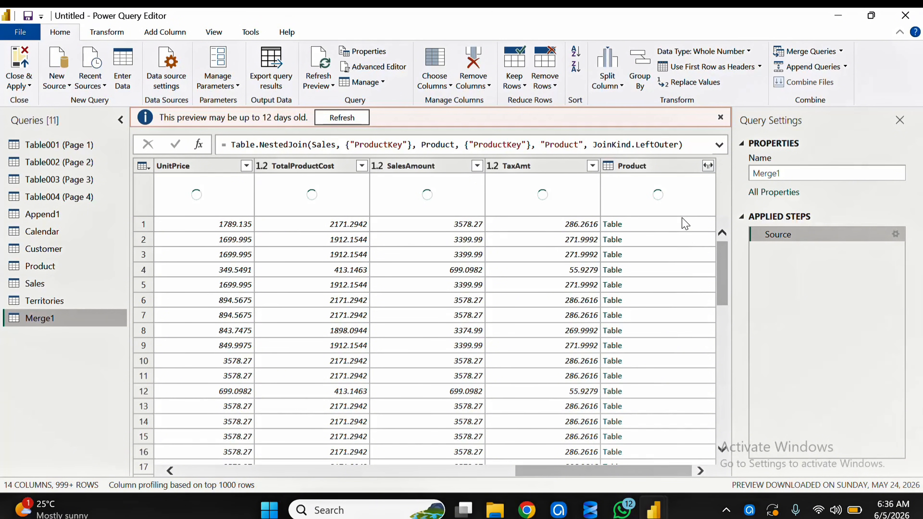
click(678, 170)
mouse_move(688, 195)
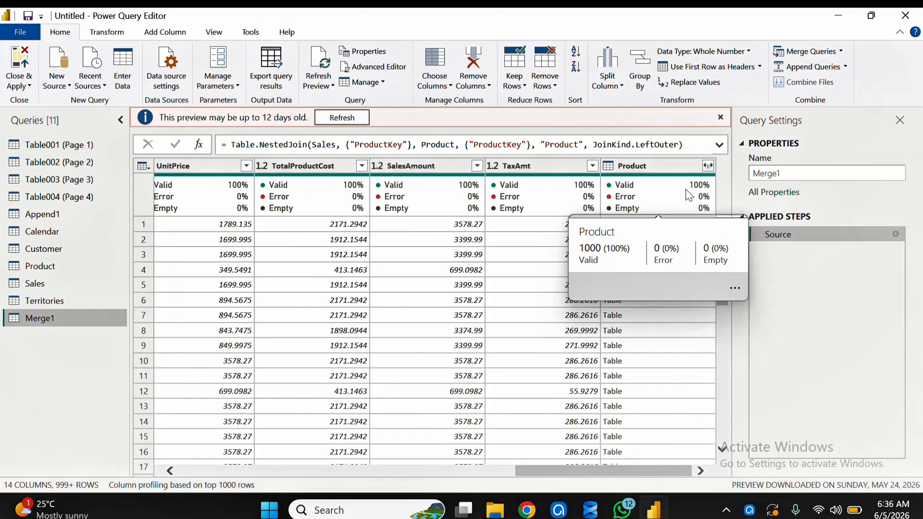
Expand the Product table column to only ProductName, SubCategory and Category, without using the original column name as prefix
click(708, 167)
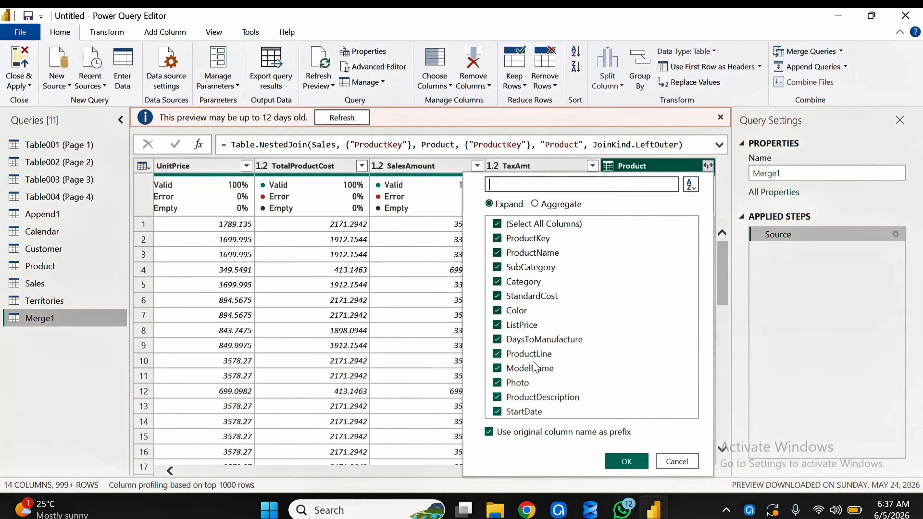
click(497, 224)
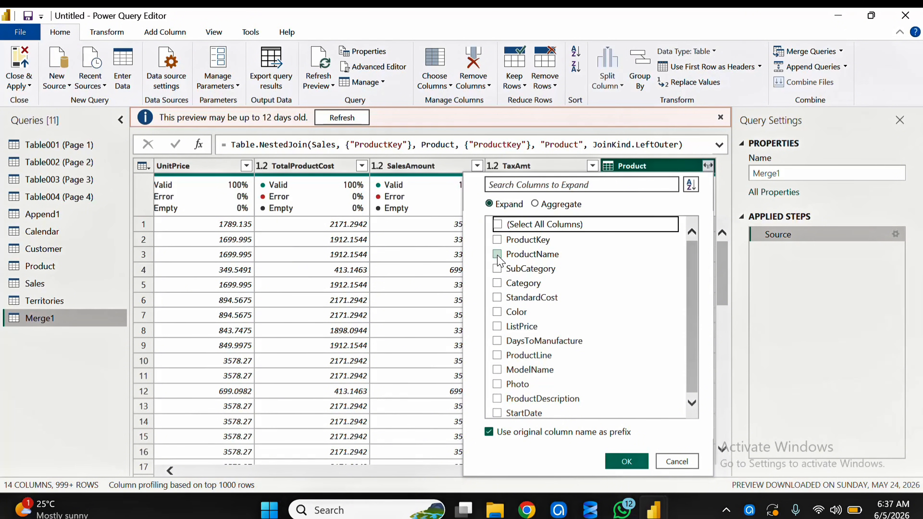
click(497, 254)
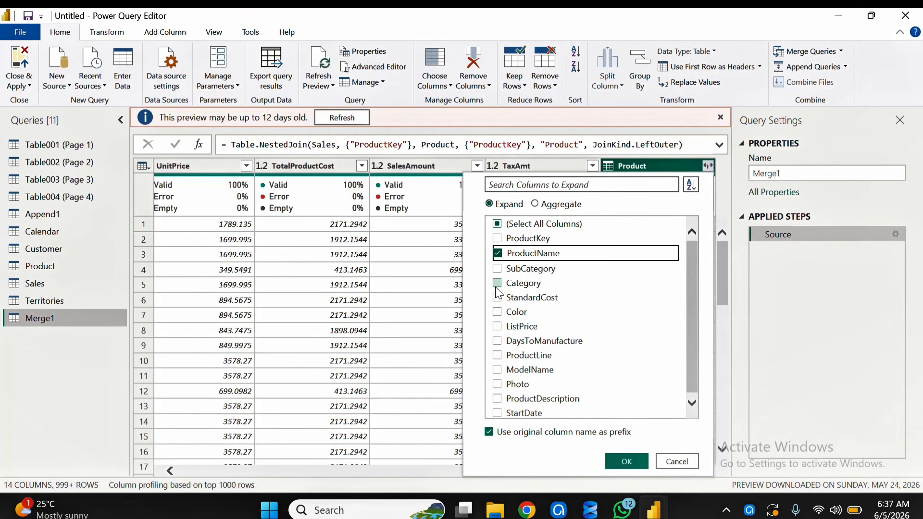
click(497, 268)
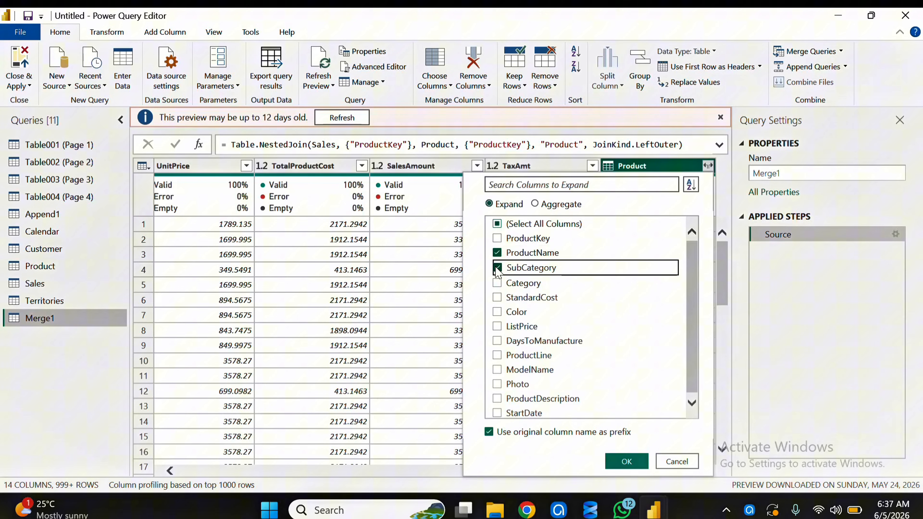
click(497, 283)
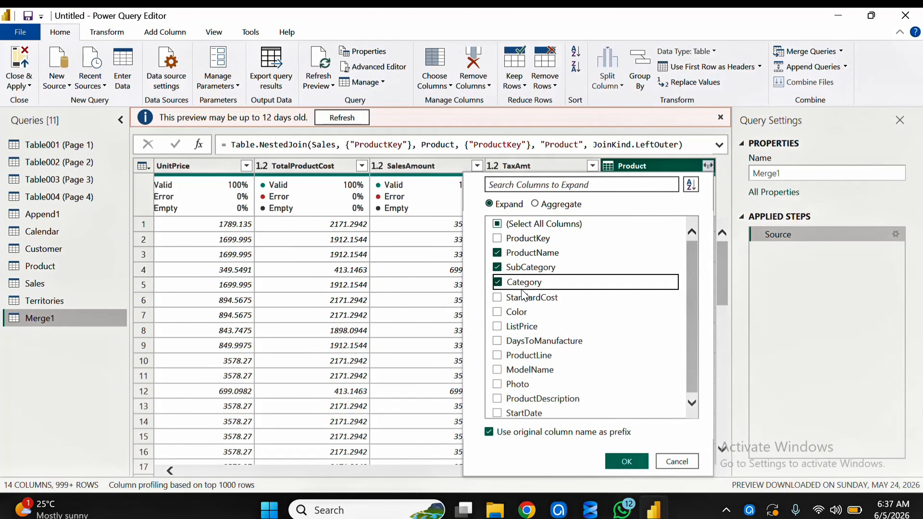
click(489, 433)
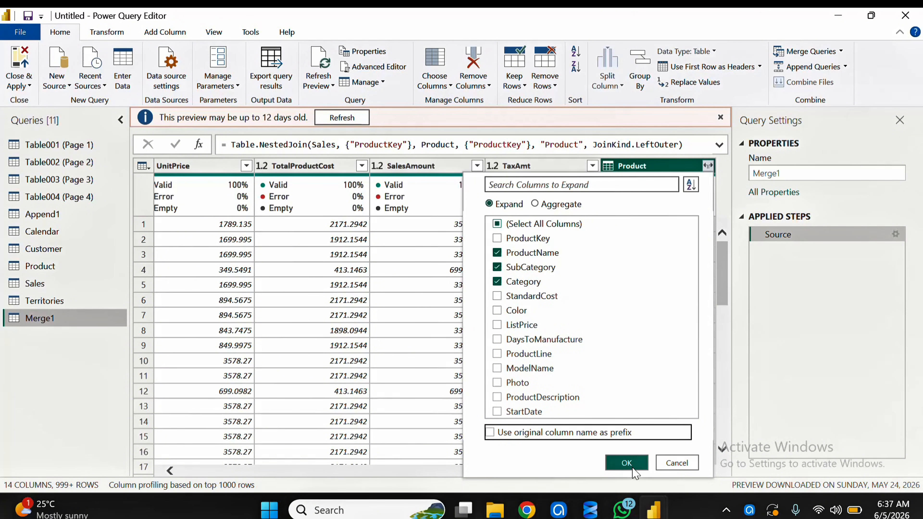
click(627, 463)
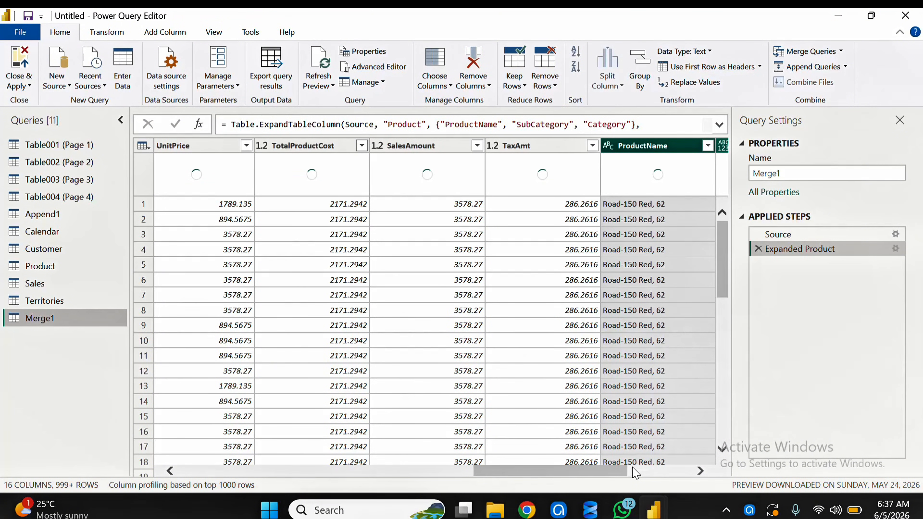
Review the expanded product columns alongside the original sales columns in the merged query
click(700, 471)
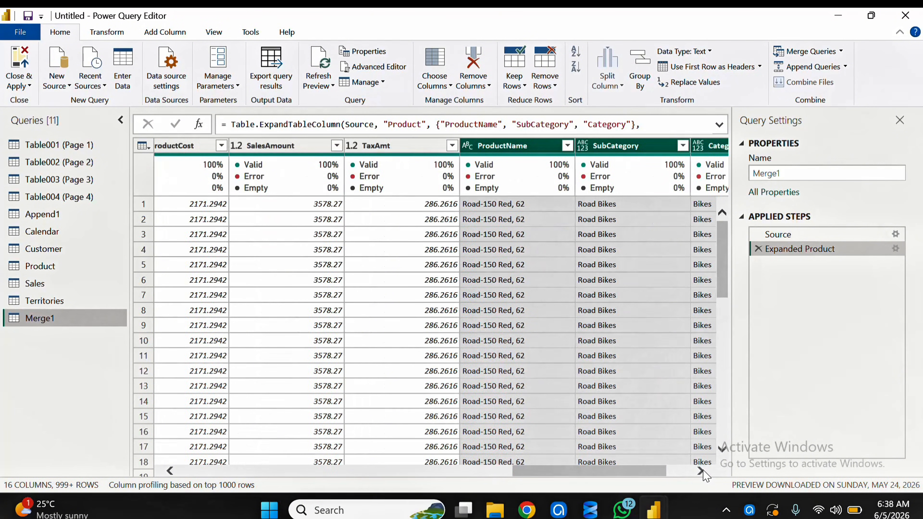
click(700, 471)
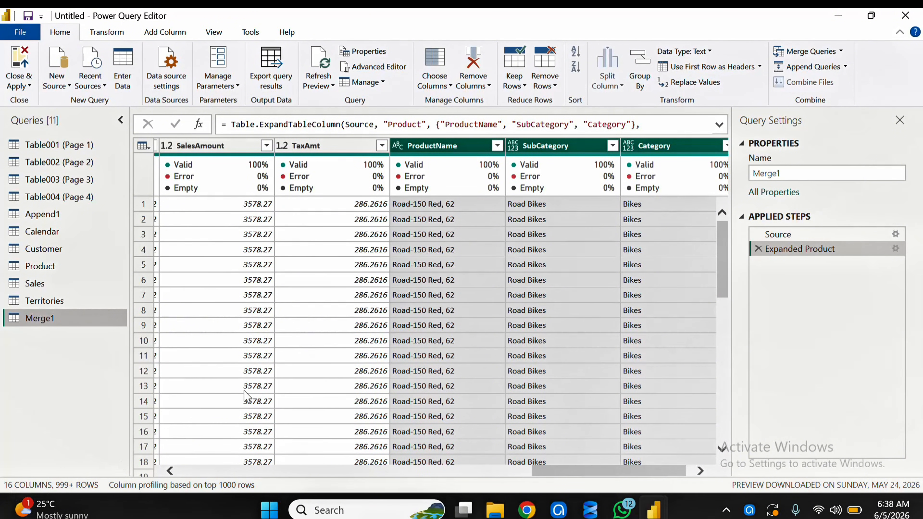
mouse_move(348, 162)
click(489, 472)
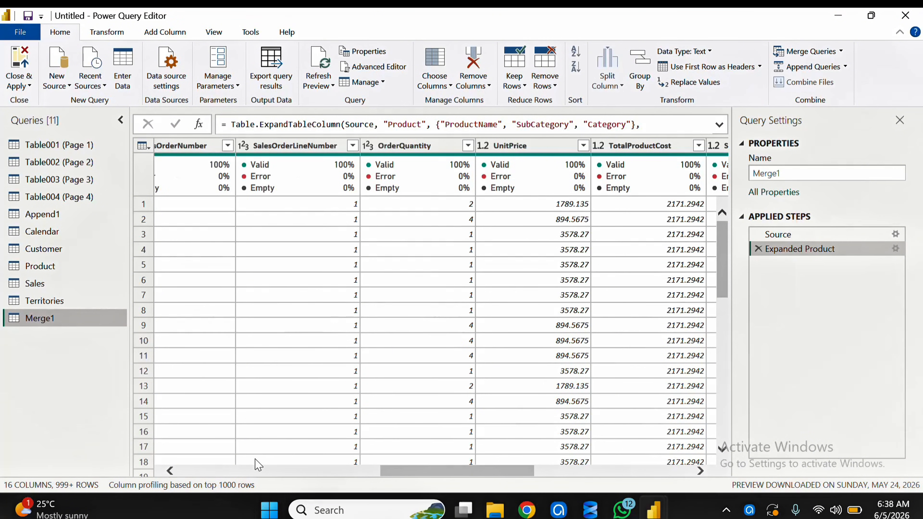
click(256, 472)
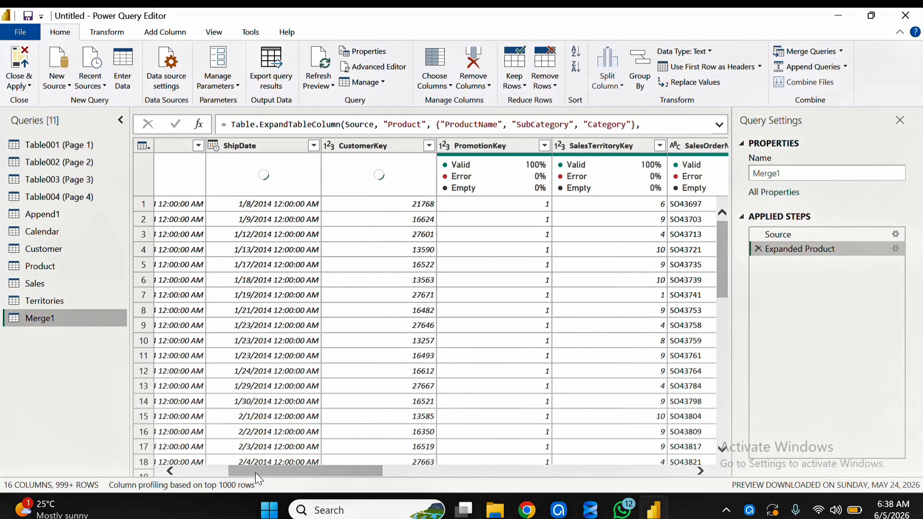